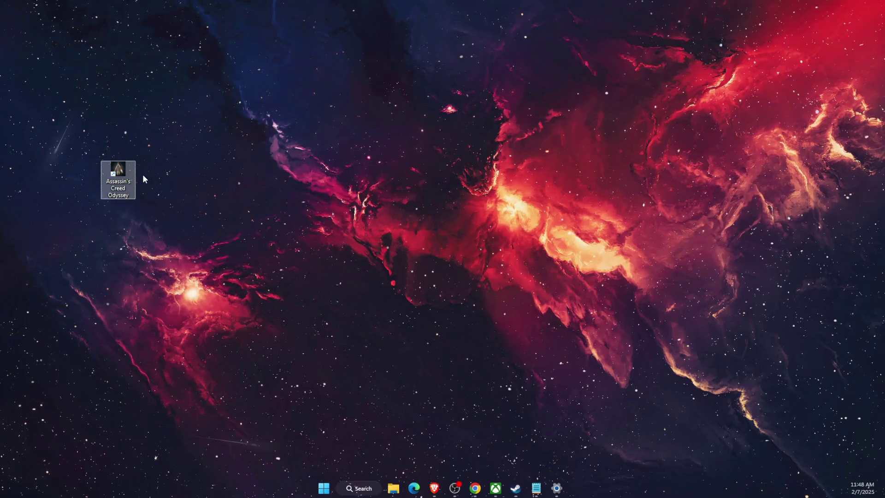
Confirm on the Windows Update page that the system is up to date, then close Settings
left_click_drag(89, 149, 166, 194)
left_click(188, 214)
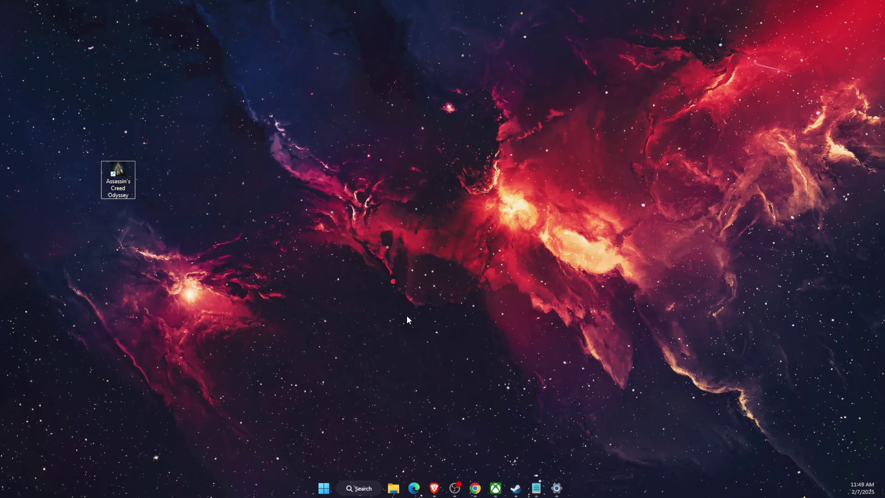
left_click(557, 487)
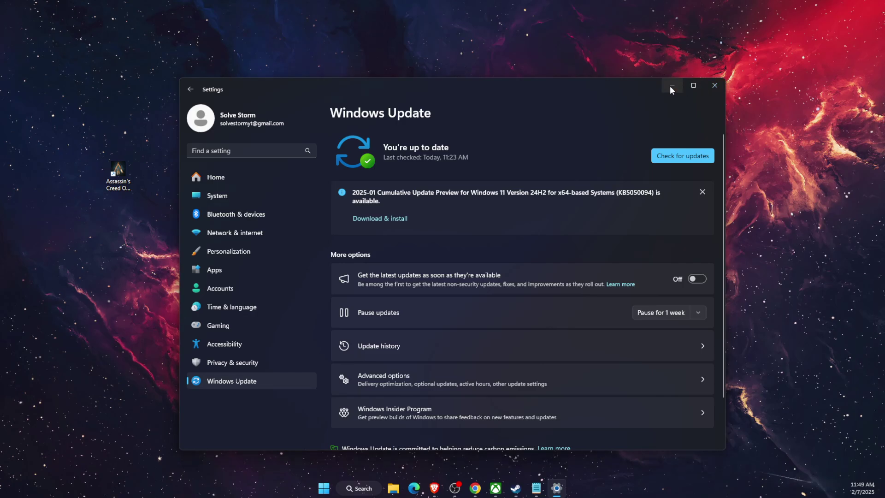
left_click(713, 87)
Check the NVIDIA app's Drivers page for the available GeForce Game Ready Driver 572.16, then close the app
left_click(362, 488)
type("nvd")
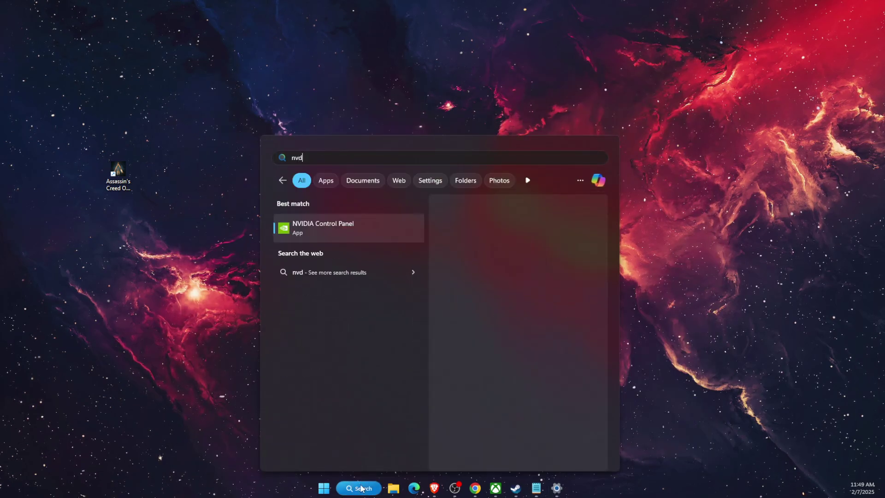
type("ia")
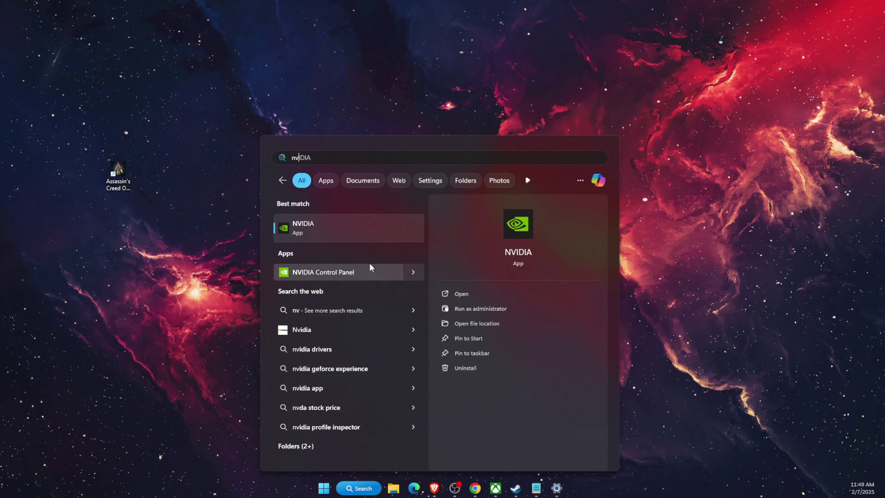
left_click(368, 235)
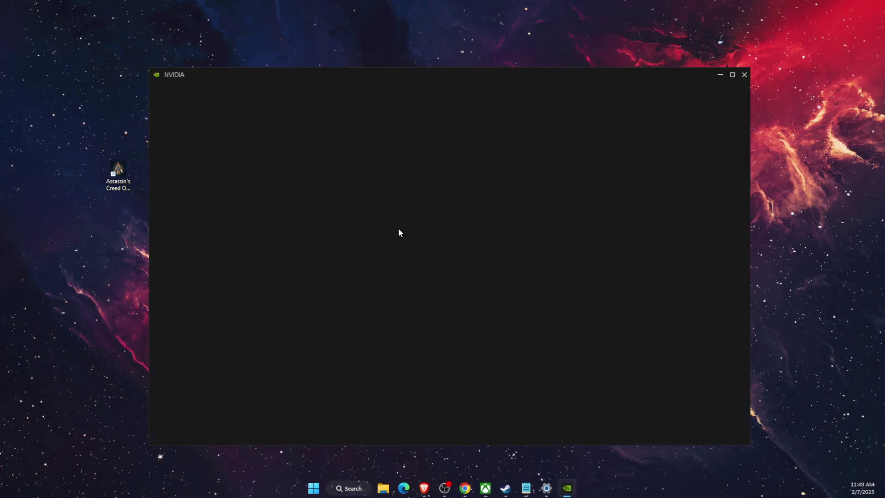
left_click(171, 126)
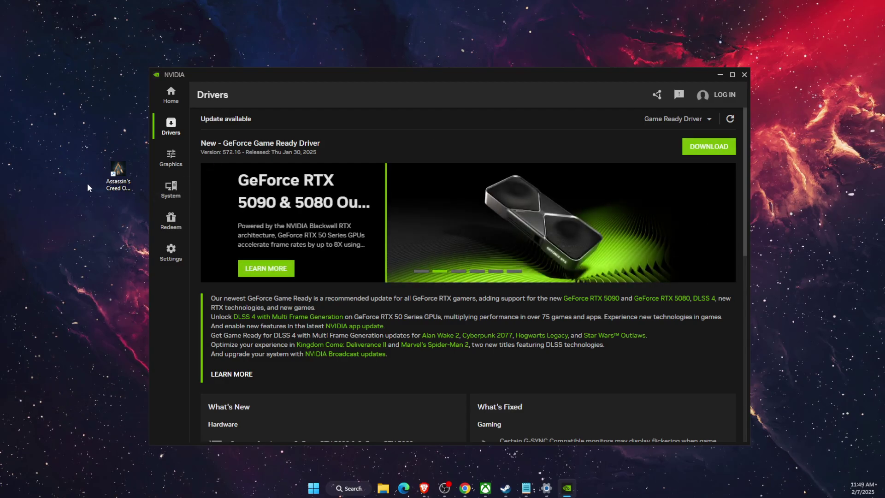
left_click(744, 74)
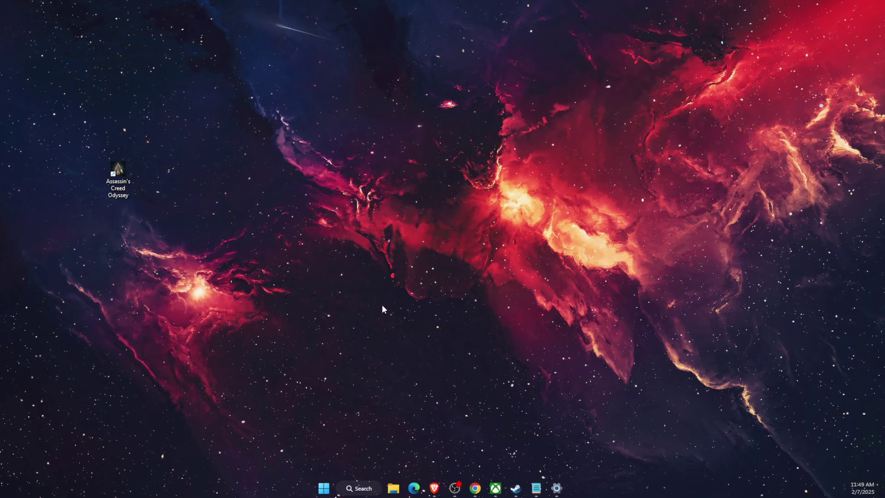
Search 'stea' and bring up the options menu for the Steam best match
left_click(375, 484)
type("stea")
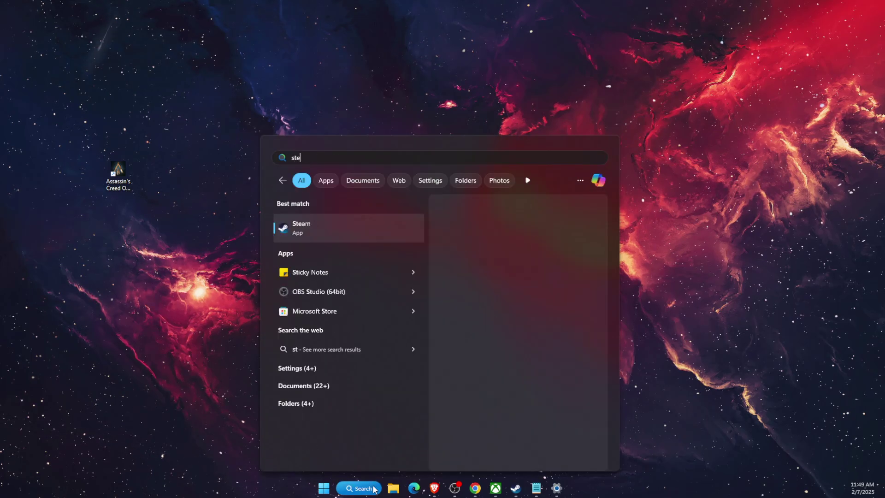
right_click(364, 226)
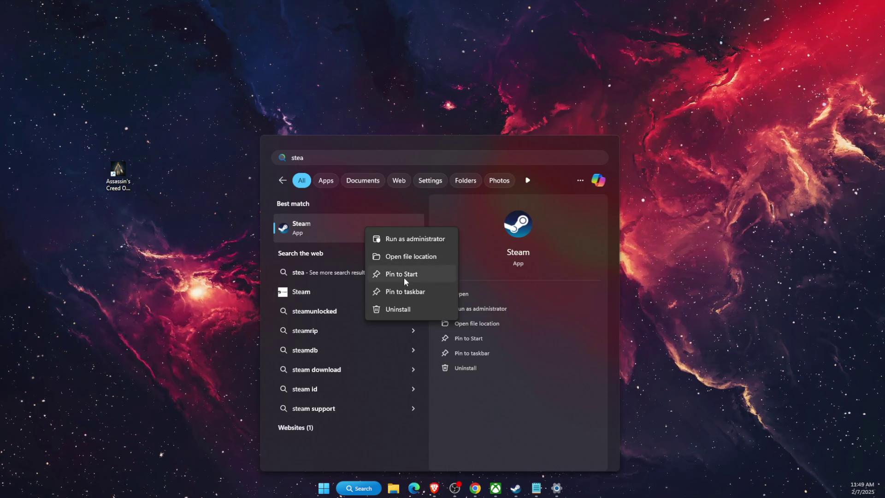
Follow the Steam shortcut to the steam.exe install folder and open steam.exe's Properties
left_click(413, 256)
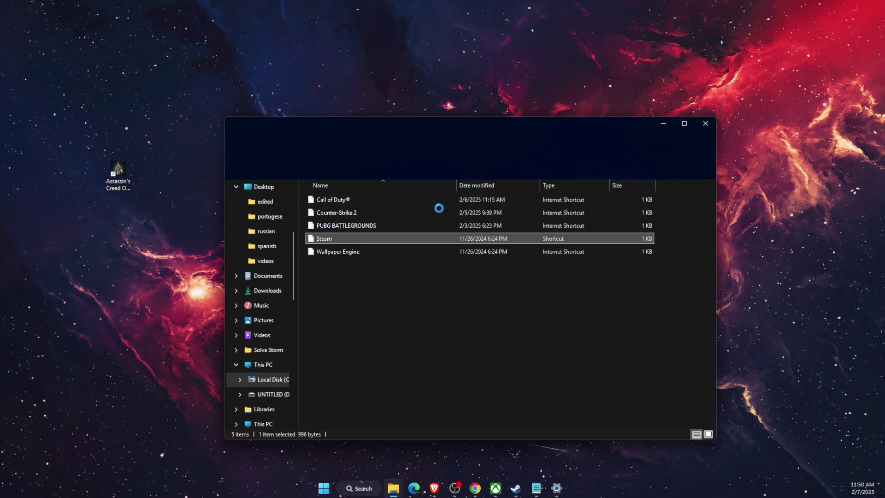
right_click(344, 236)
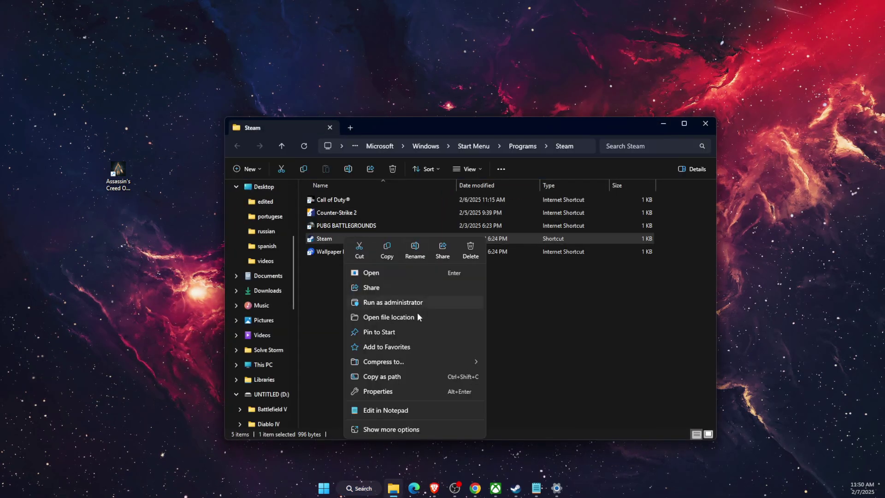
left_click(403, 317)
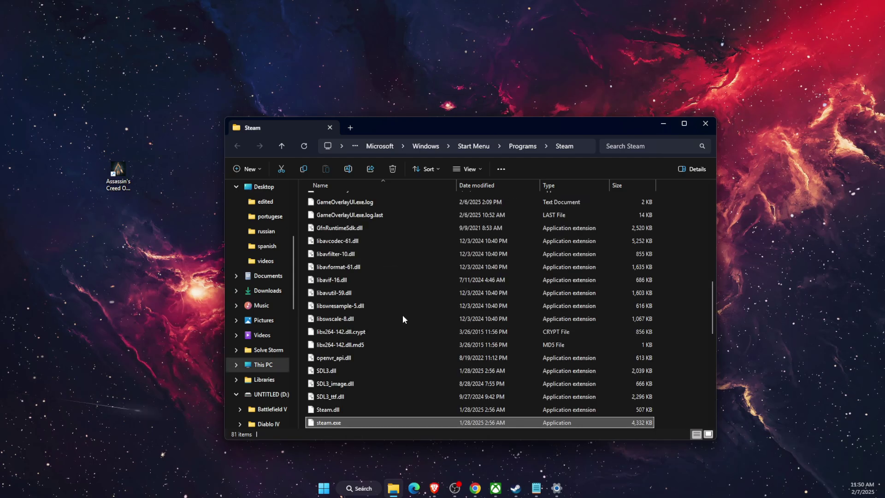
right_click(344, 228)
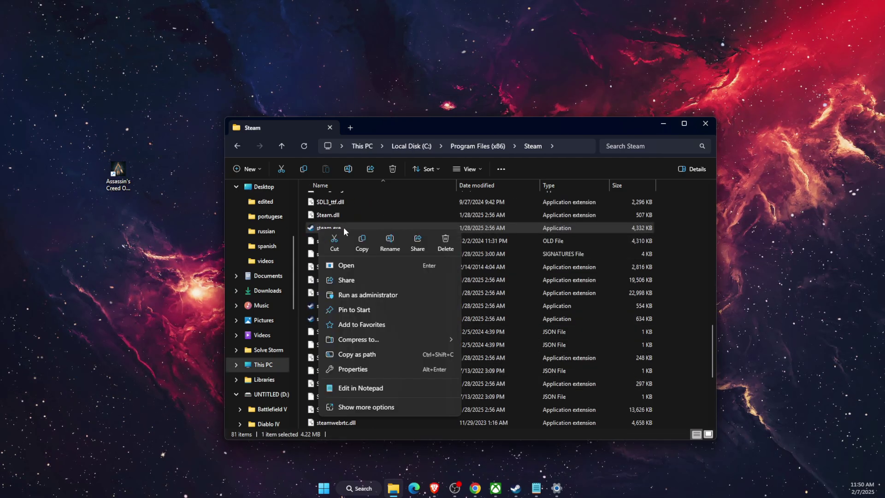
left_click(375, 367)
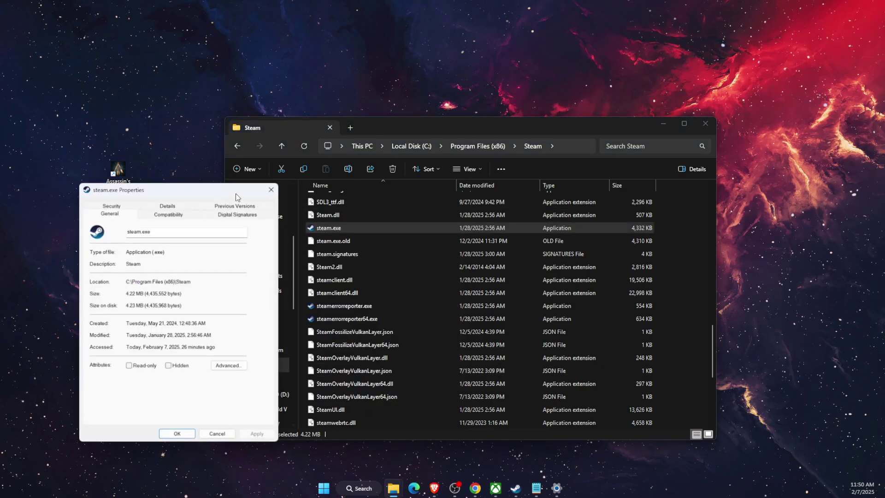
Set steam.exe to run in Windows 8 compatibility mode as administrator, then close Properties
left_click_drag(238, 193, 438, 200)
left_click(438, 200)
left_click(433, 193)
left_click(369, 203)
left_click(374, 194)
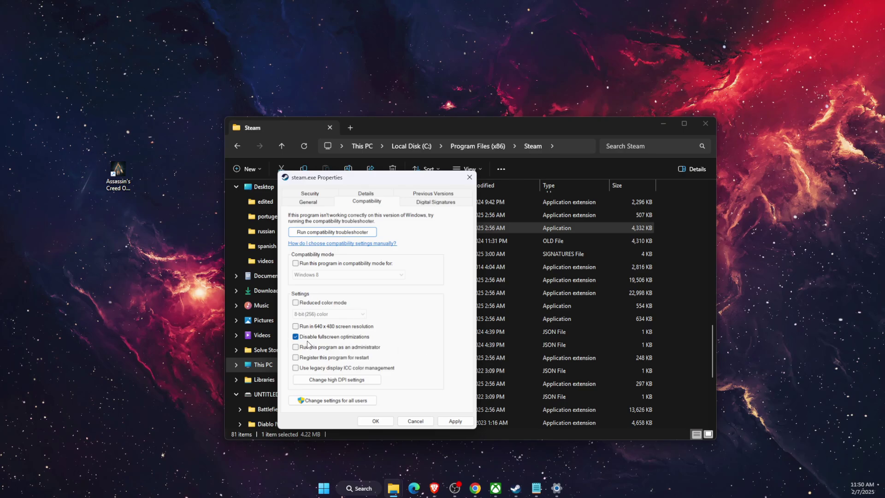
left_click(295, 264)
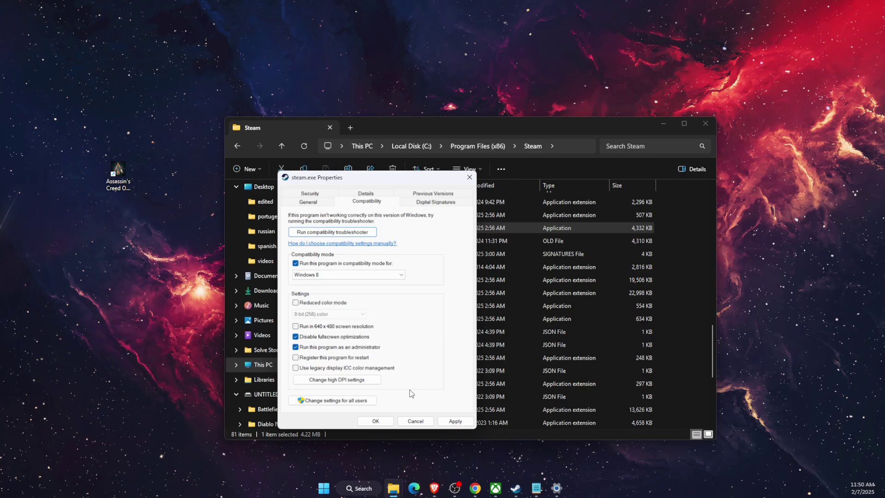
left_click(470, 177)
left_click(696, 128)
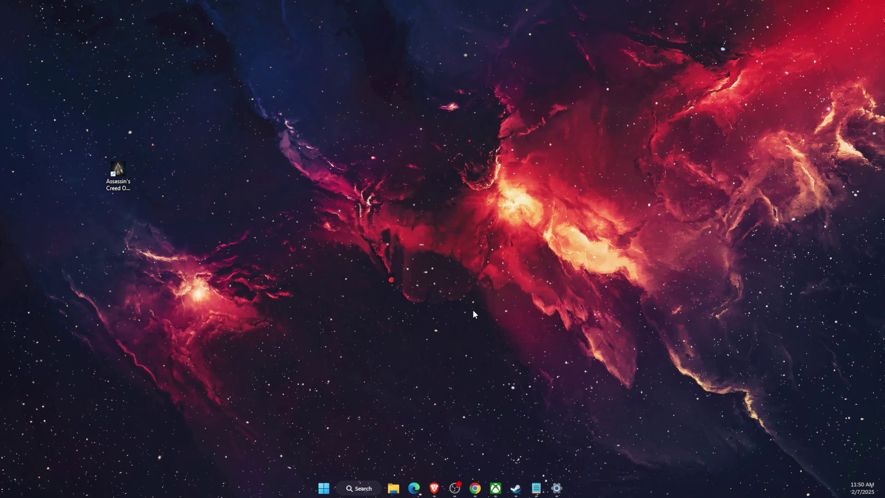
left_click(364, 488)
type("ubi")
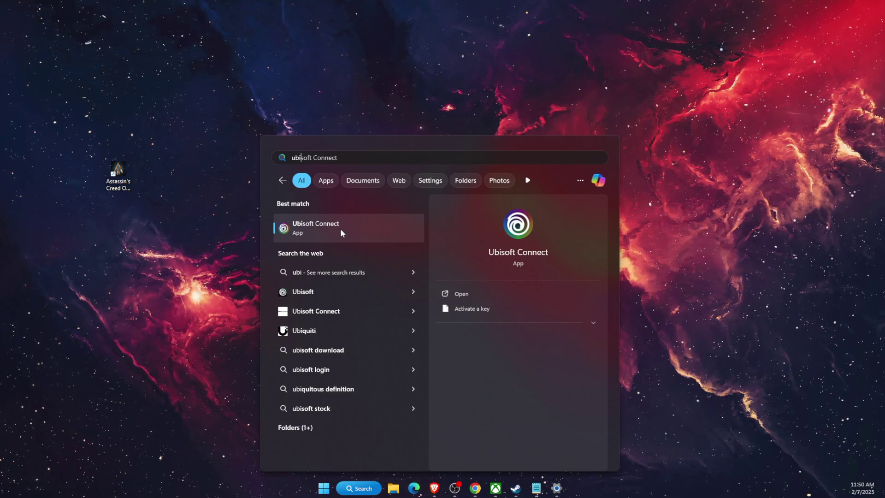
right_click(341, 232)
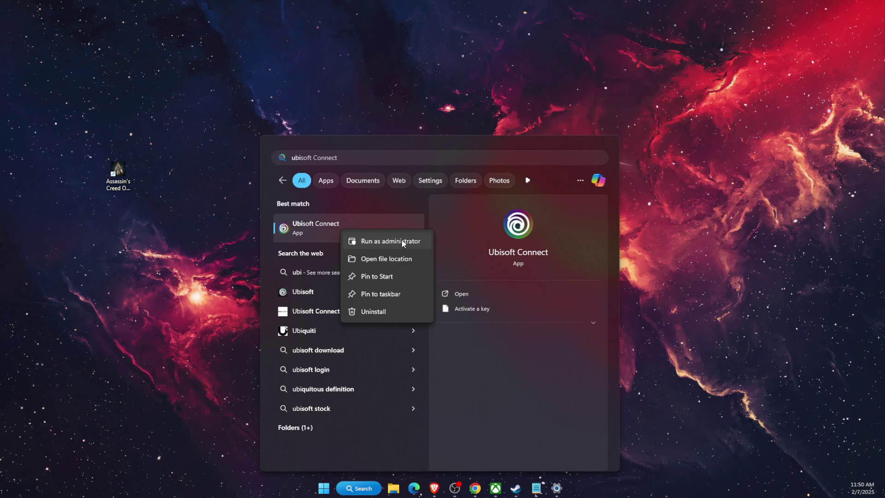
Launch Assassin's Creed Odyssey from its desktop shortcut, confirm Ubisoft Connect's Library lists it installed, then minimise
left_click(718, 261)
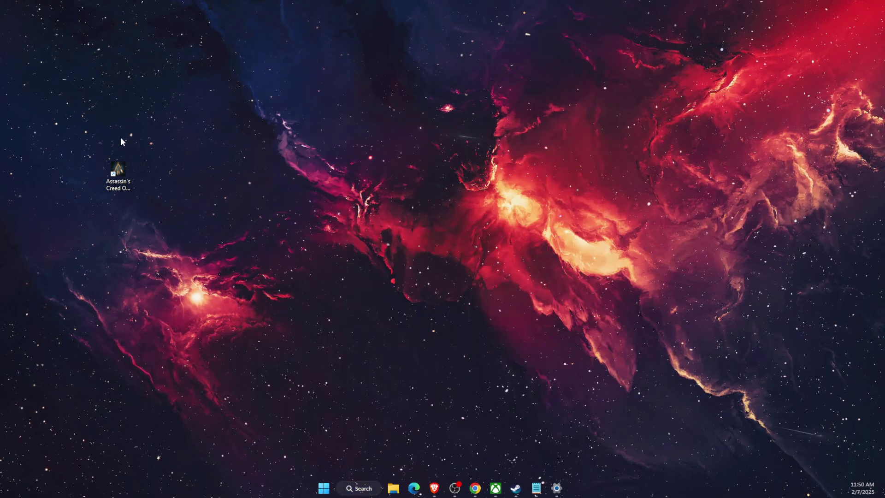
double_click(121, 172)
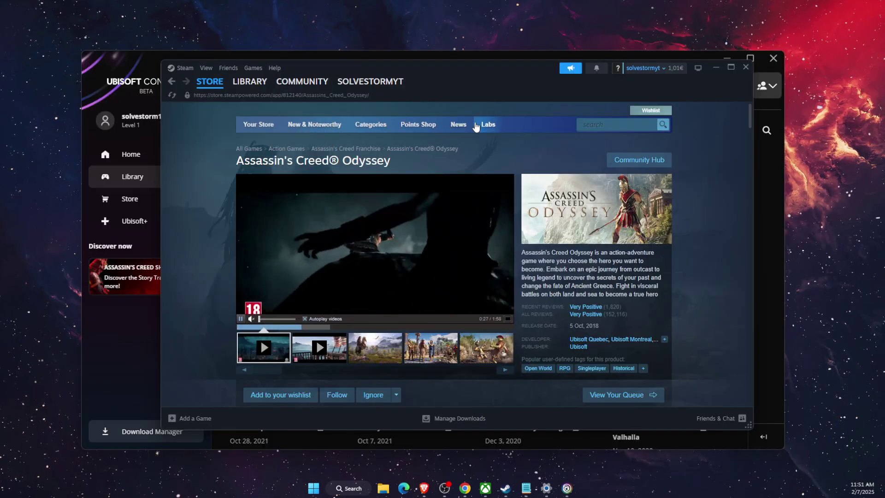
mouse_move(474, 72)
left_mouse_down()
mouse_move(456, 74)
mouse_move(481, 72)
left_mouse_up()
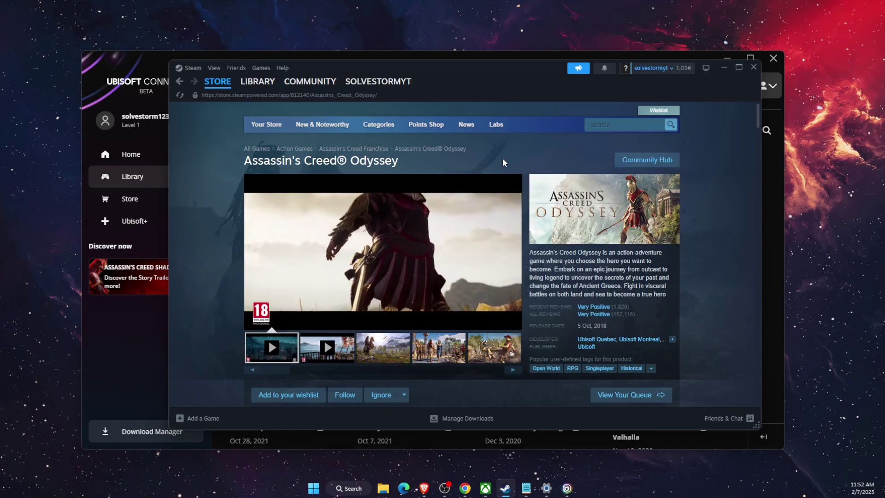
left_click(104, 335)
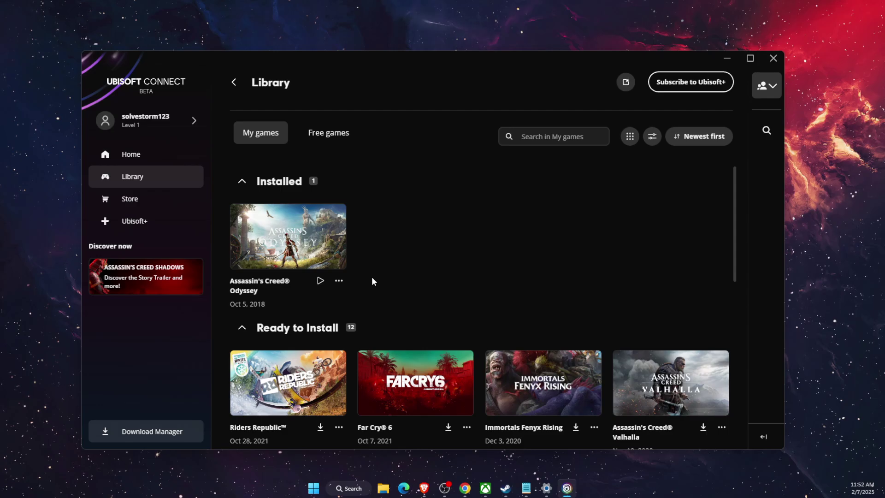
left_click(728, 65)
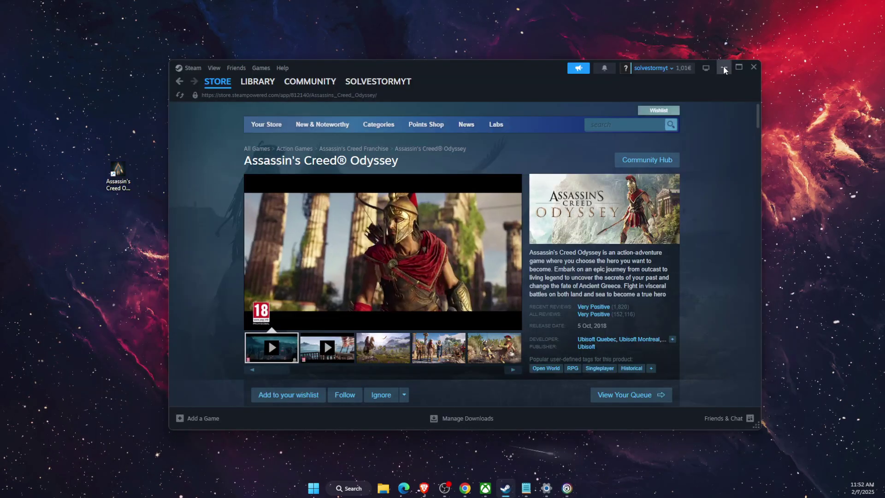
Open Windows Defender Firewall's allowed-apps list and unlock it for editing
left_click(717, 68)
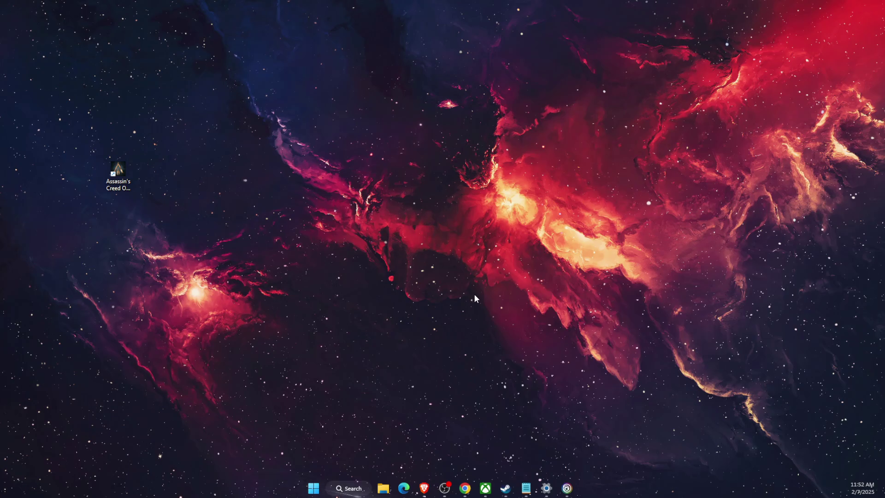
left_click(350, 491)
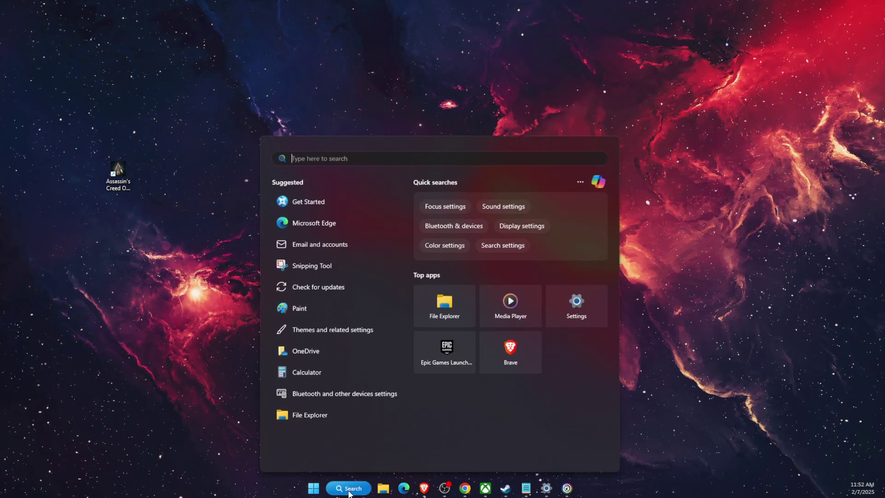
type("windows Defender Firewall")
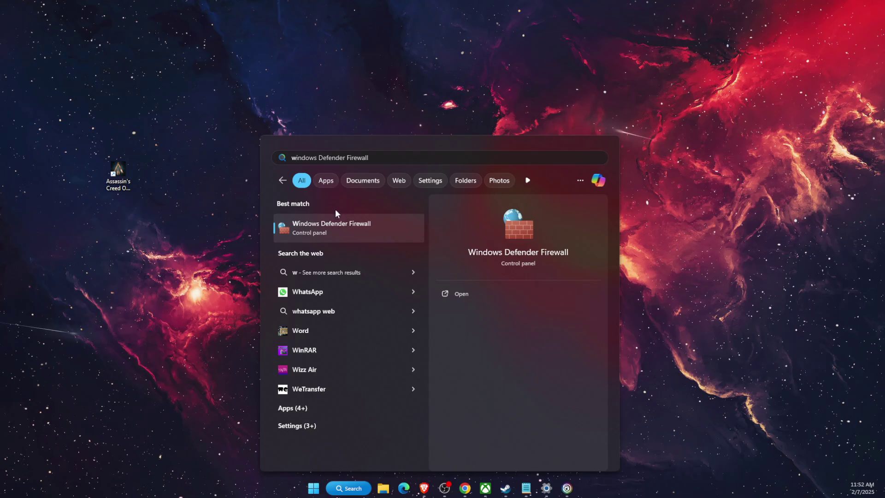
left_click(338, 228)
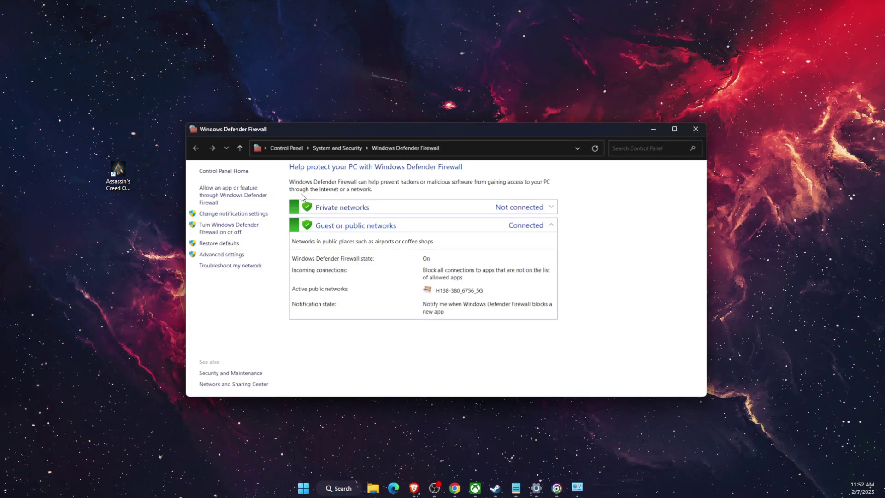
left_click(215, 205)
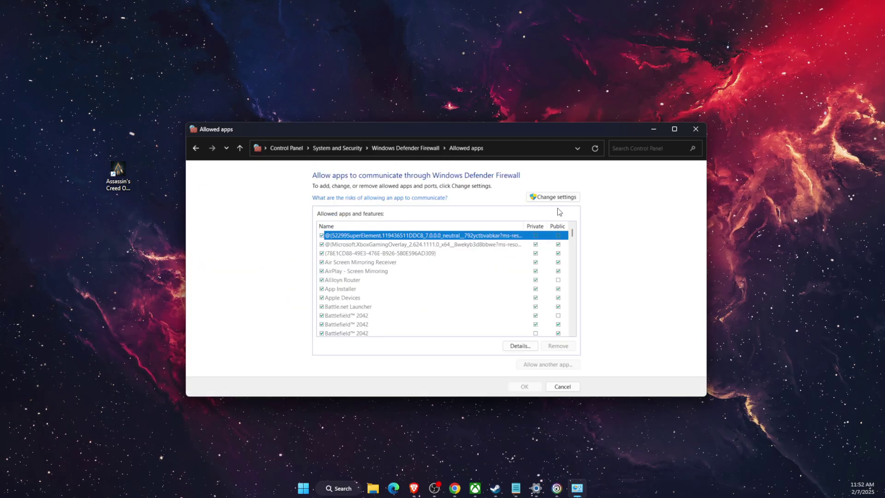
scroll(434, 300, "down", 1)
scroll(434, 300, "up", 1)
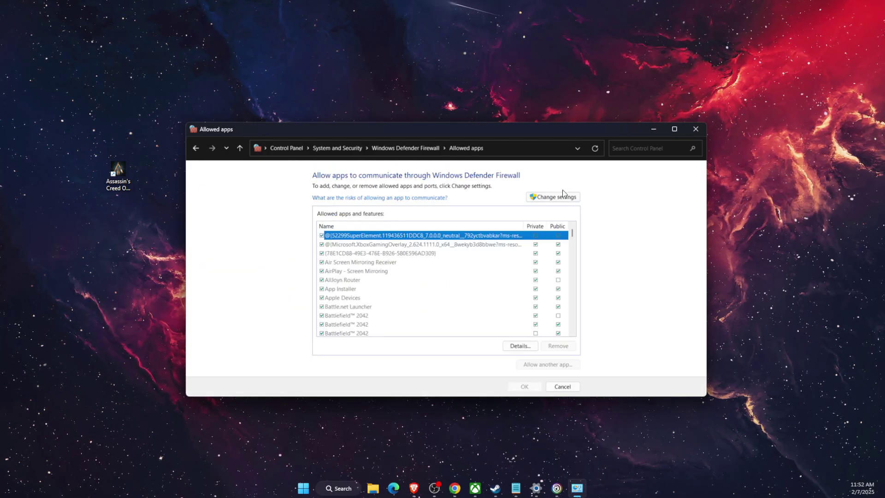
left_click(563, 198)
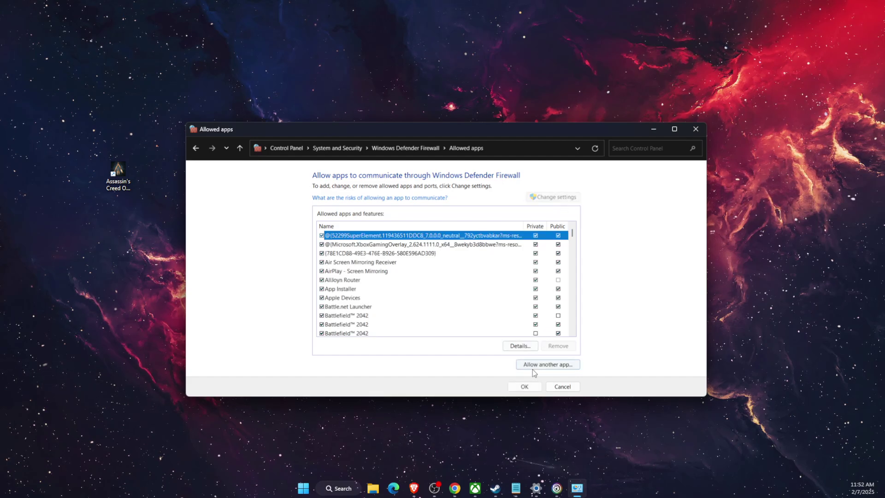
Try adding C:\XboxGames\RESIDENT EVIL 2\Content\re2.exe as another allowed app
left_click(531, 364)
left_click(509, 310)
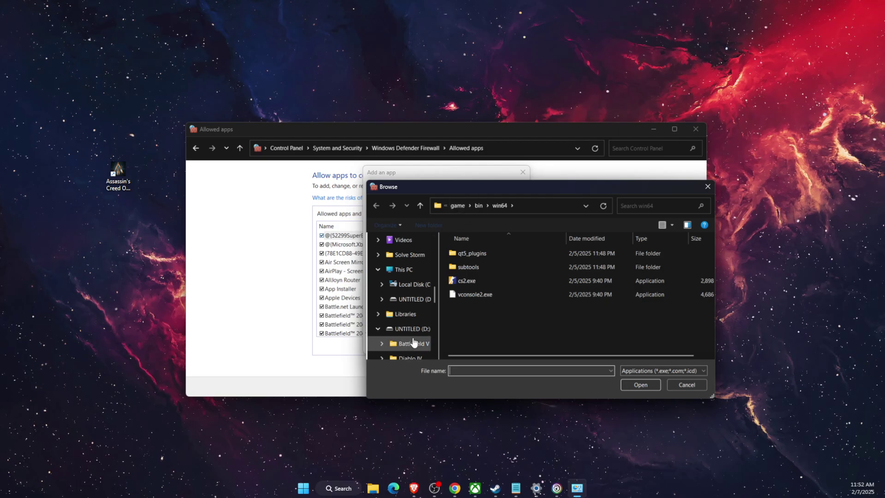
left_click(417, 284)
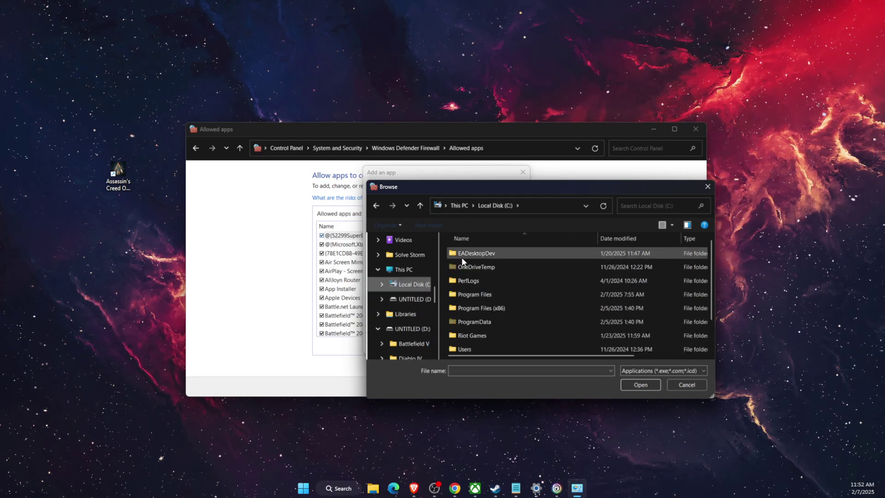
scroll(483, 327, "down", 1)
double_click(484, 342)
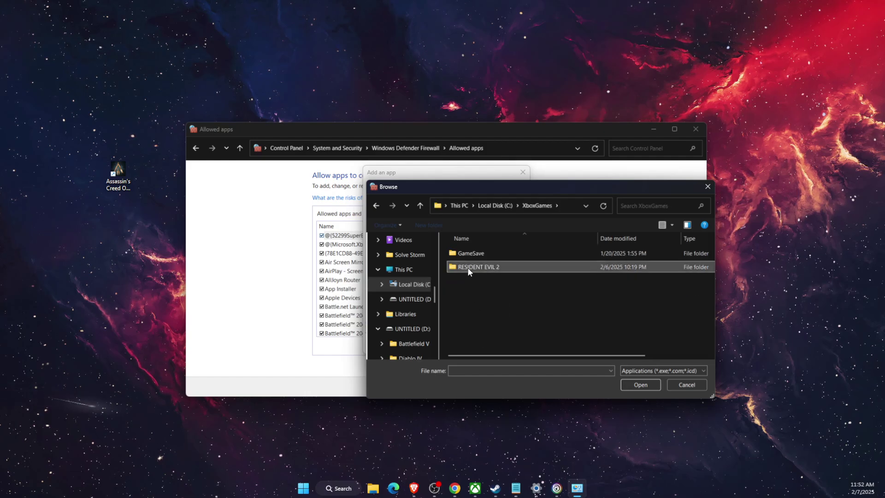
double_click(467, 267)
double_click(471, 256)
left_click(472, 310)
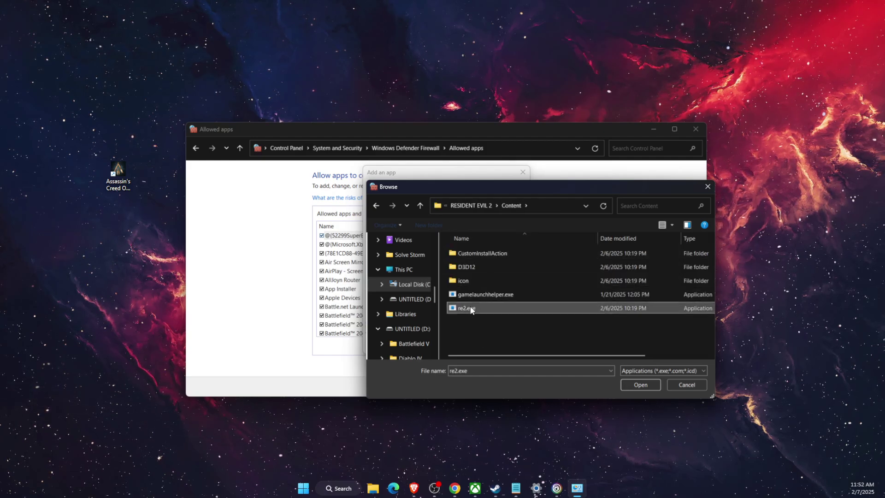
left_click(639, 387)
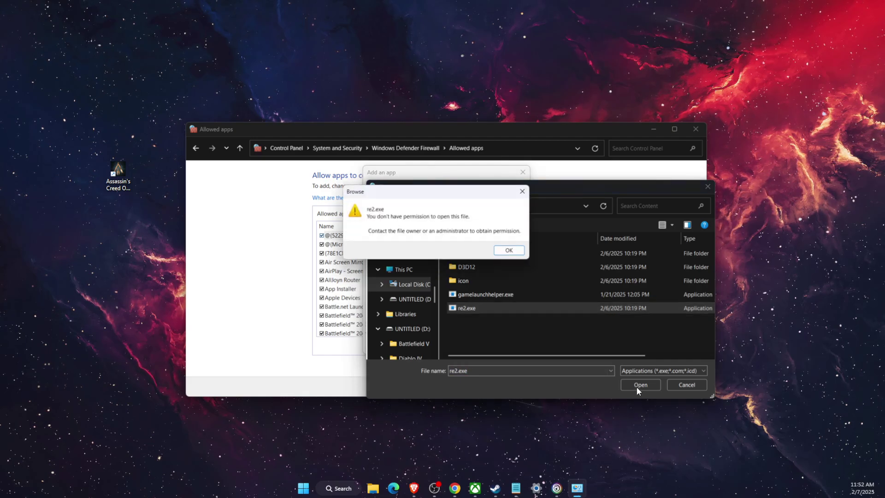
Dismiss the permission error and leave the allowed-apps list without adding anything
left_click(510, 252)
left_click(687, 385)
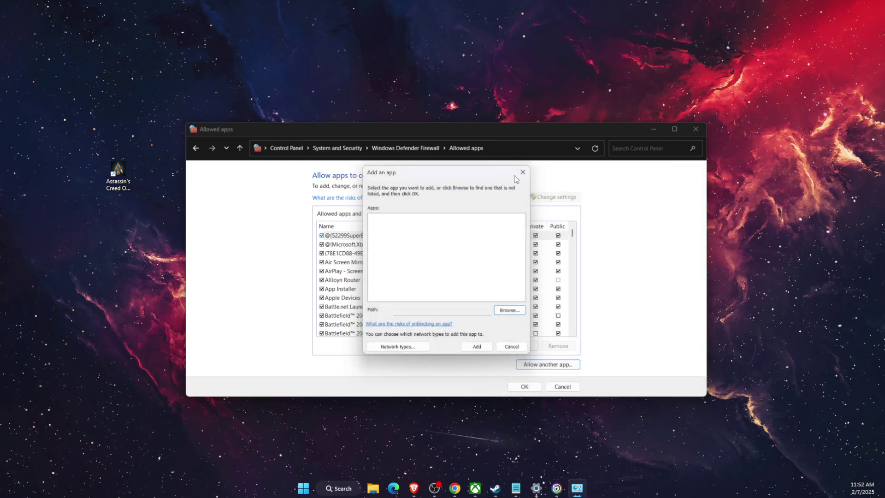
left_click(523, 172)
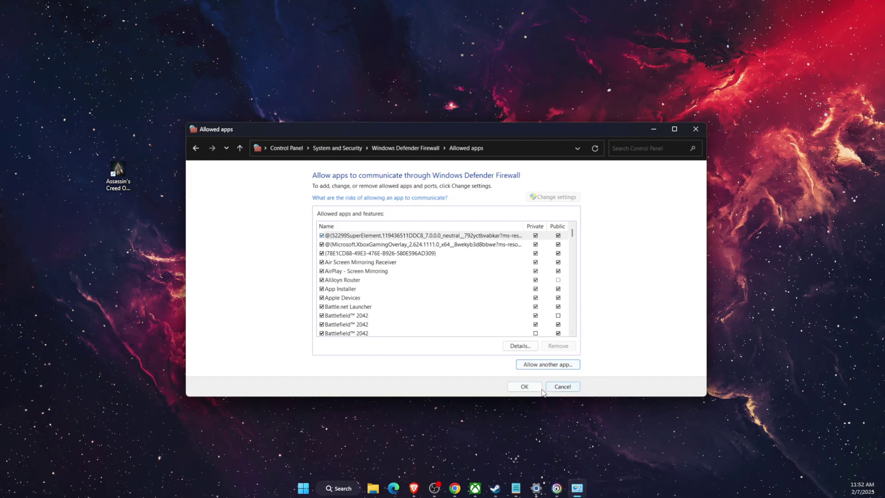
left_click(525, 386)
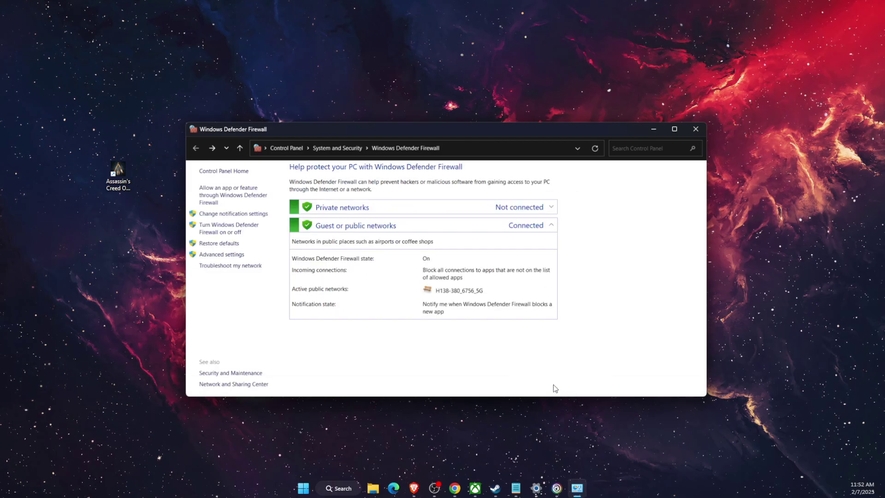
Close the Firewall window and check that Game Mode is on in Settings' Gaming section
left_click(696, 129)
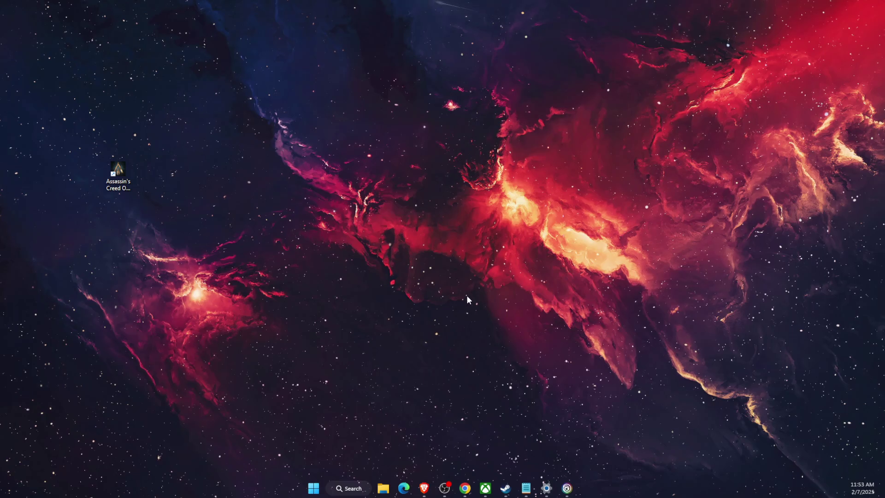
left_click(546, 487)
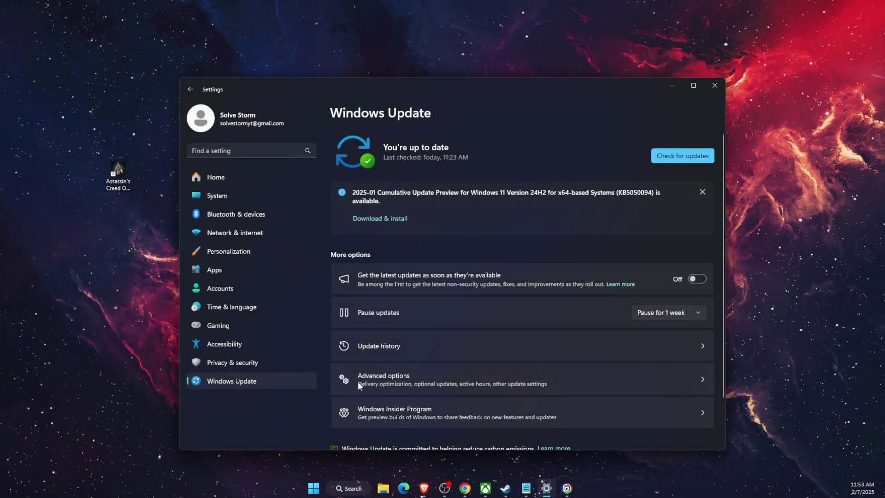
left_click(239, 325)
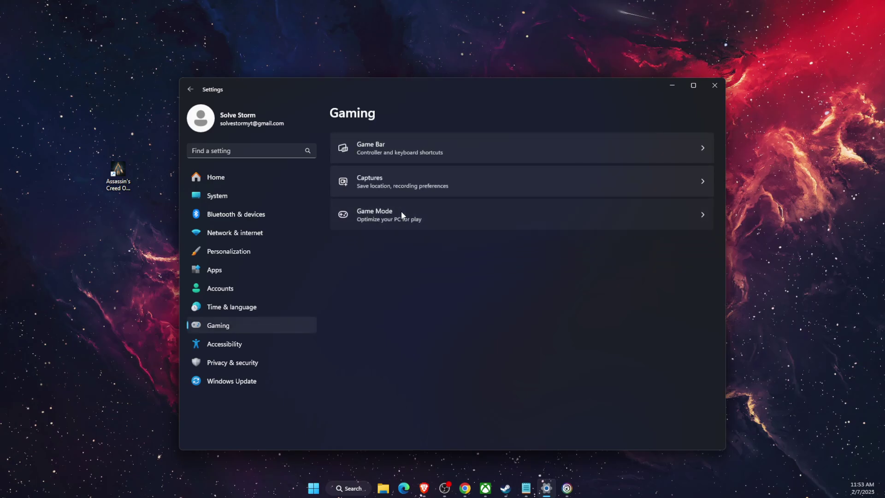
left_click(400, 213)
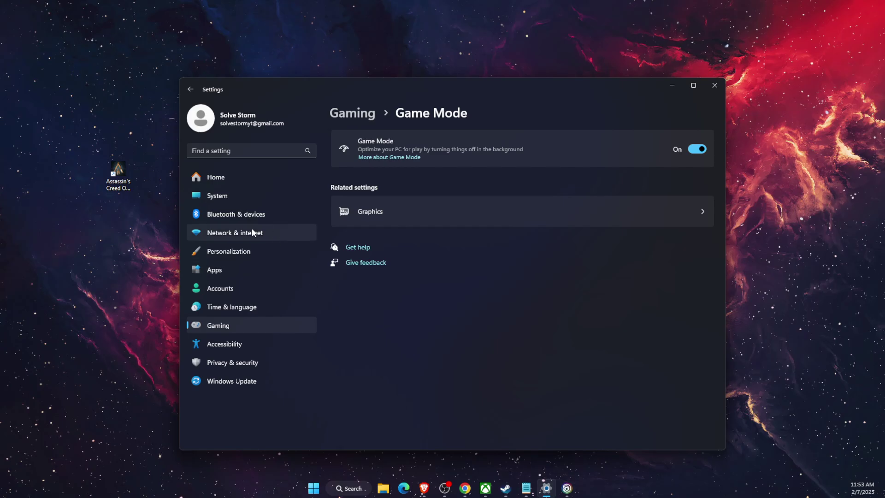
Set Battlefield 2042's GPU preference to High Performance (NVIDIA GeForce RTX 4050 Laptop GPU) in Display > Graphics
left_click(236, 198)
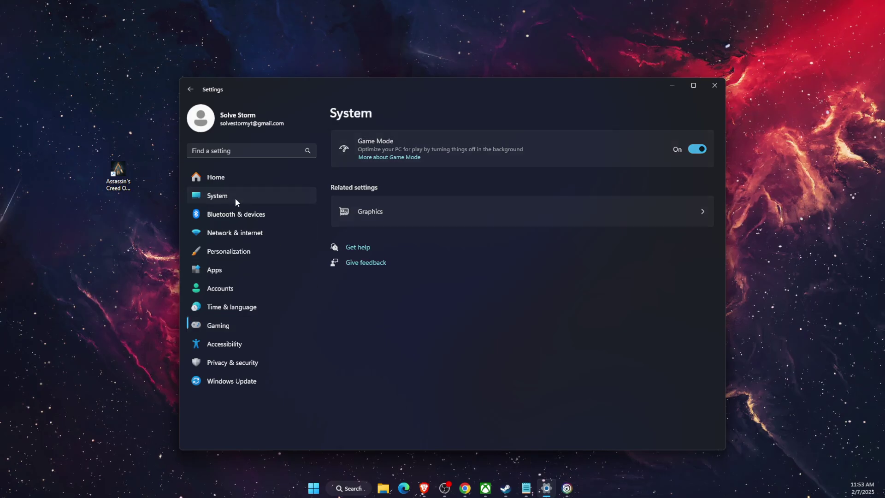
left_click(424, 221)
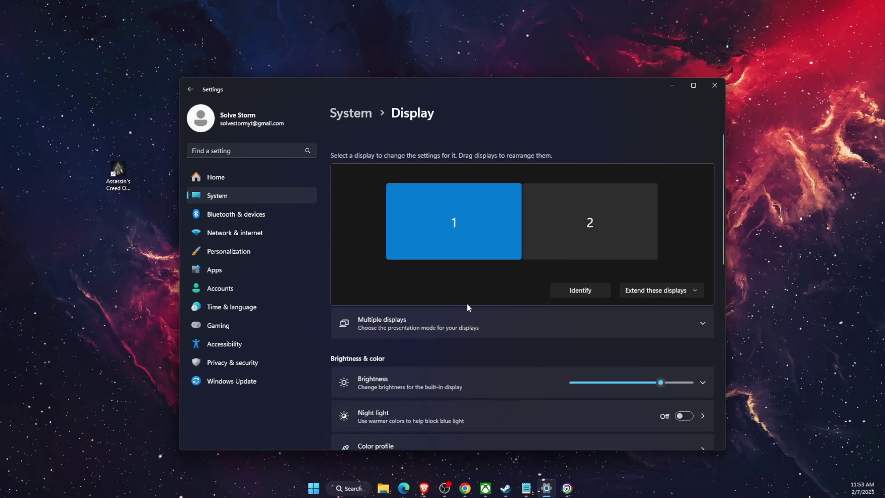
scroll(470, 318, "down", 10)
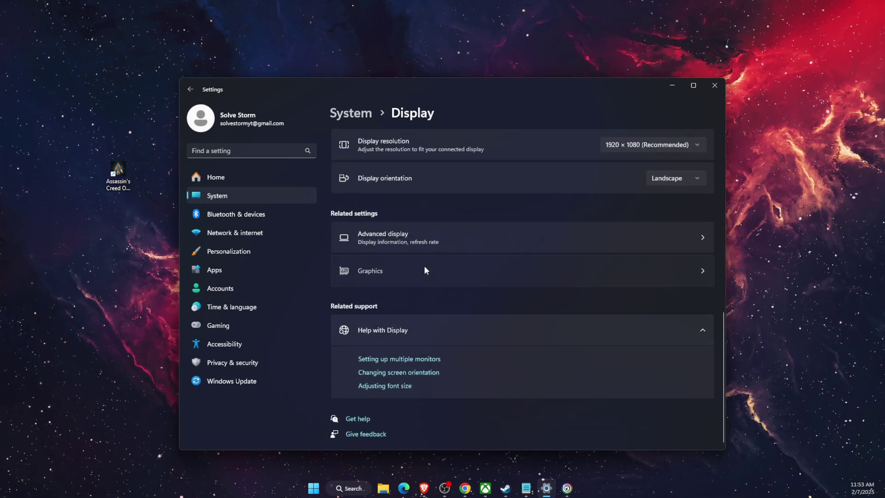
left_click(424, 270)
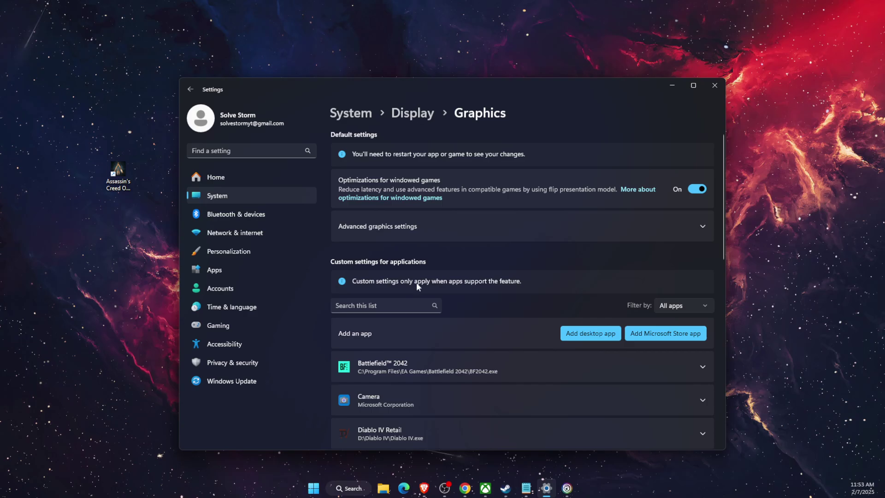
left_click(475, 232)
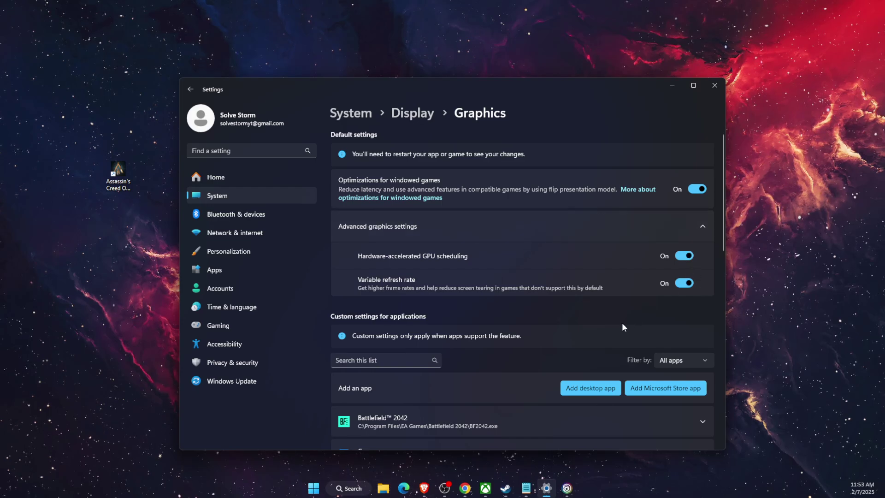
scroll(617, 325, "down", 3)
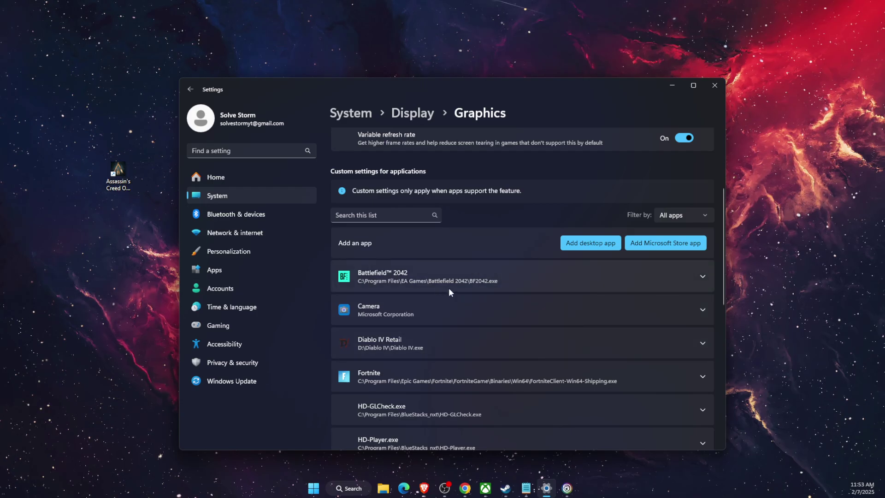
left_click(695, 276)
left_click(613, 304)
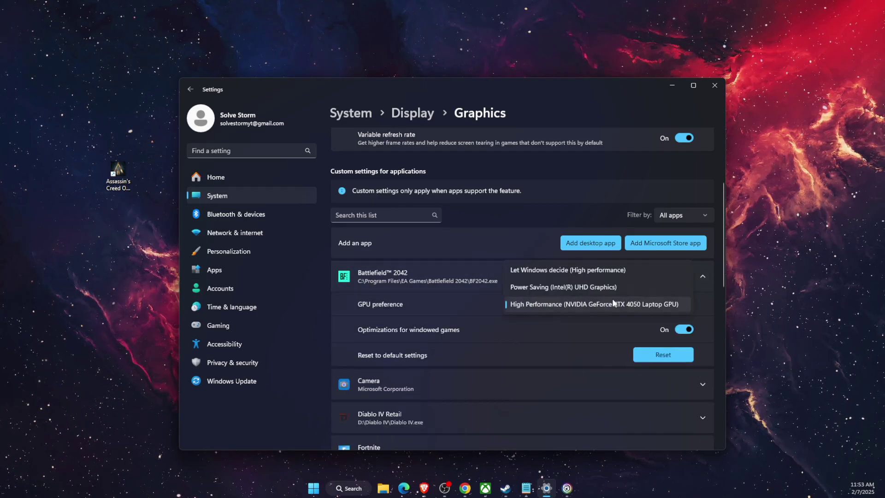
left_click(516, 244)
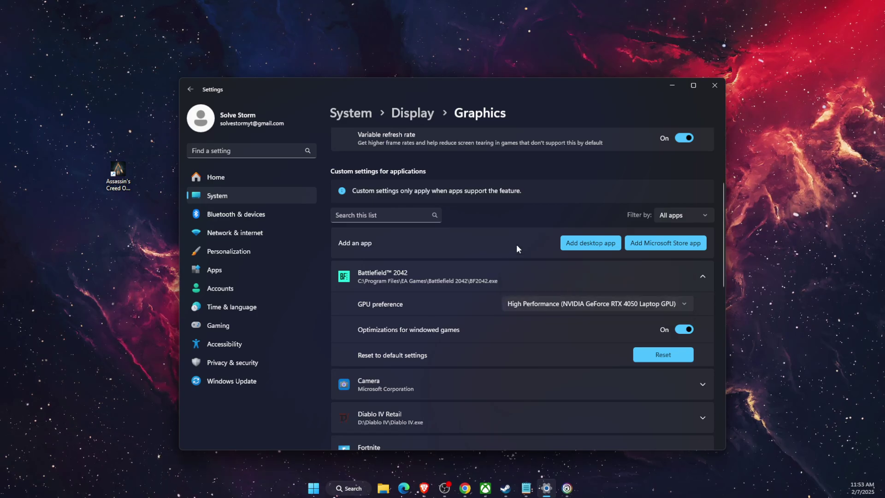
Close Settings, open Task Manager from the Start button's quick-link menu, then close it
left_click(714, 86)
right_click(323, 488)
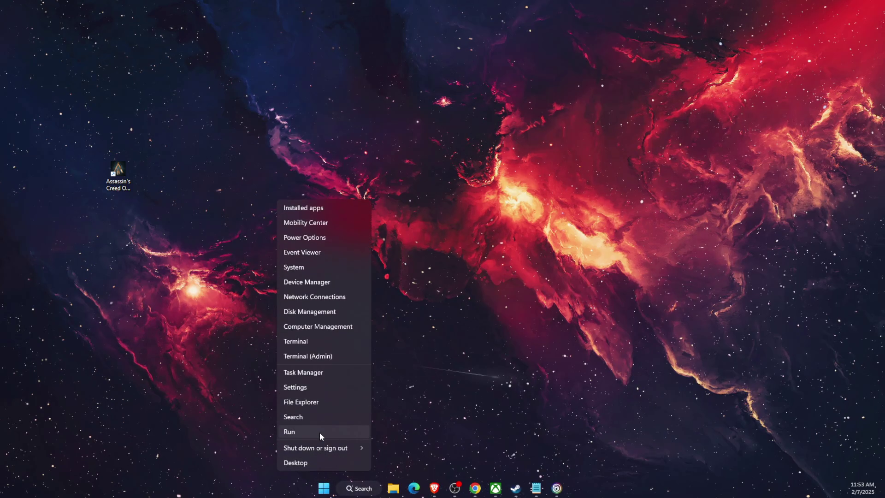
left_click(319, 375)
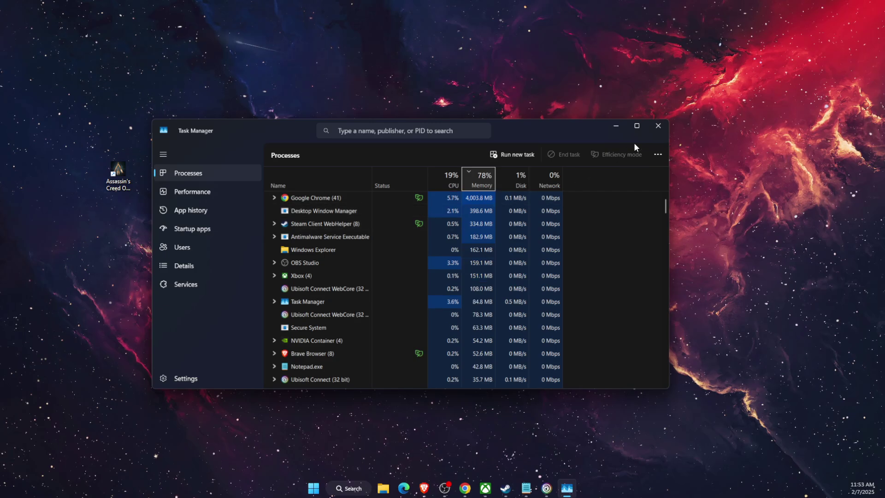
left_click(651, 125)
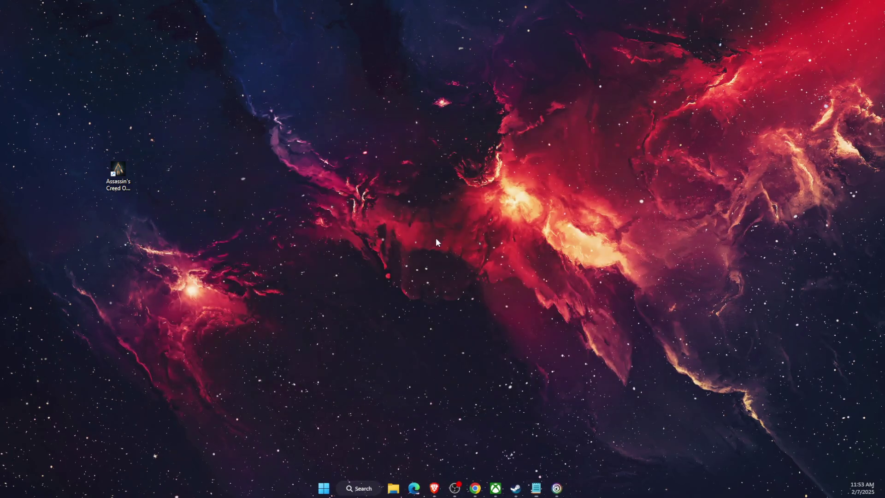